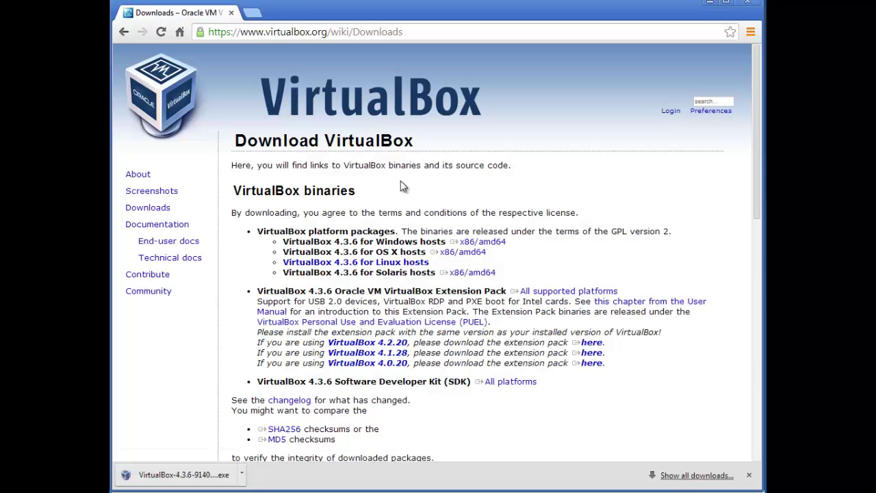
Open a new browser tab beside the VirtualBox Downloads page.
{"action": "left_click", "coordinate": [252, 12]}
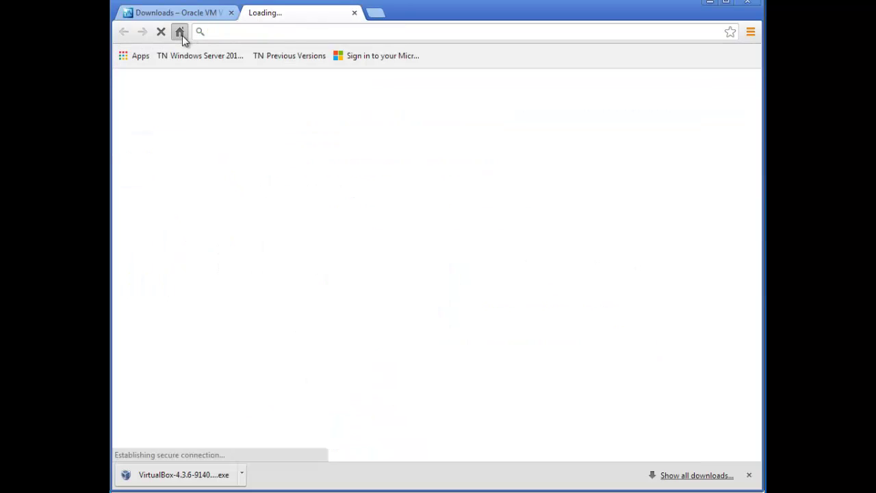
Load the Google home page and search for 'windows server 2012 r2 download evaluation'.
{"action": "left_click", "coordinate": [180, 32]}
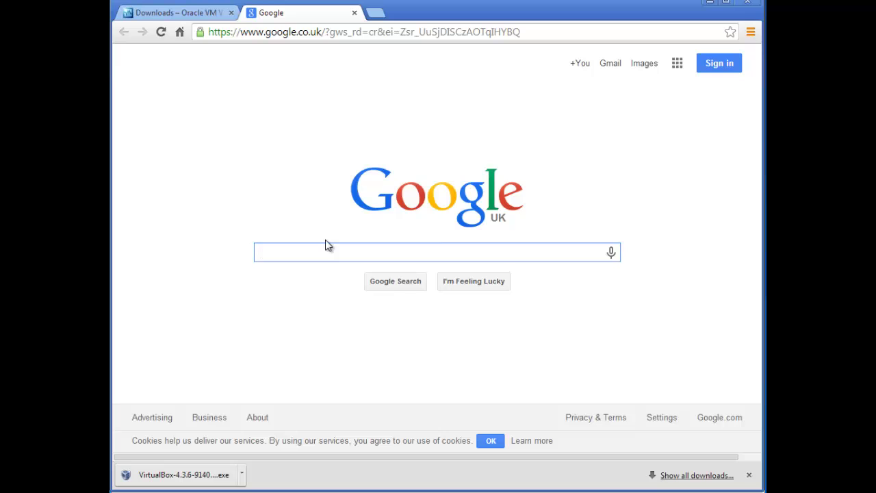
{"action": "type", "text": "windows "}
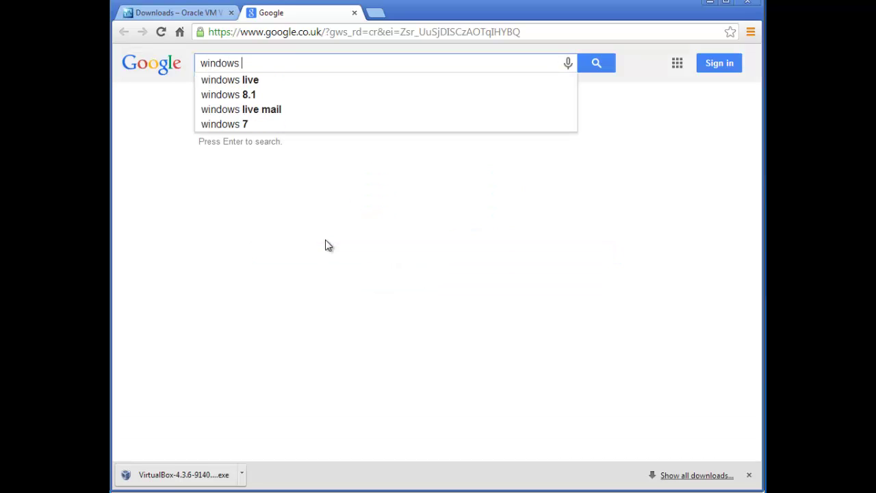
{"action": "type", "text": "server 201"}
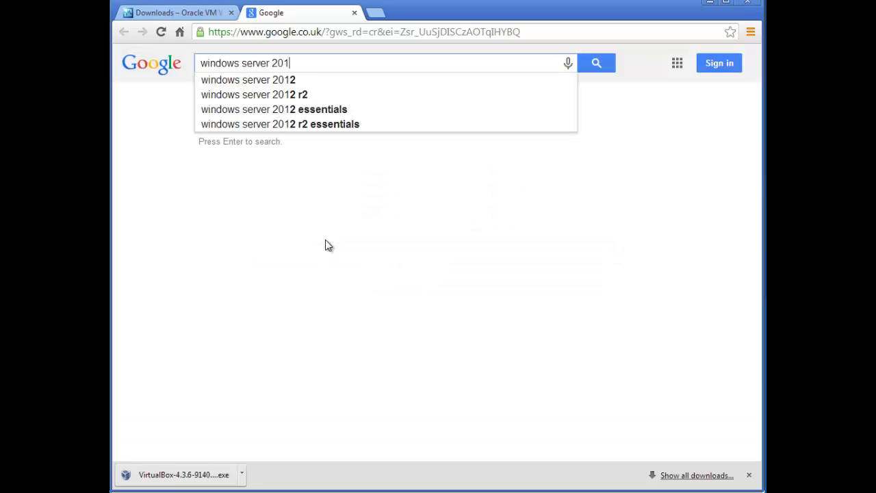
{"action": "type", "text": "2 r2"}
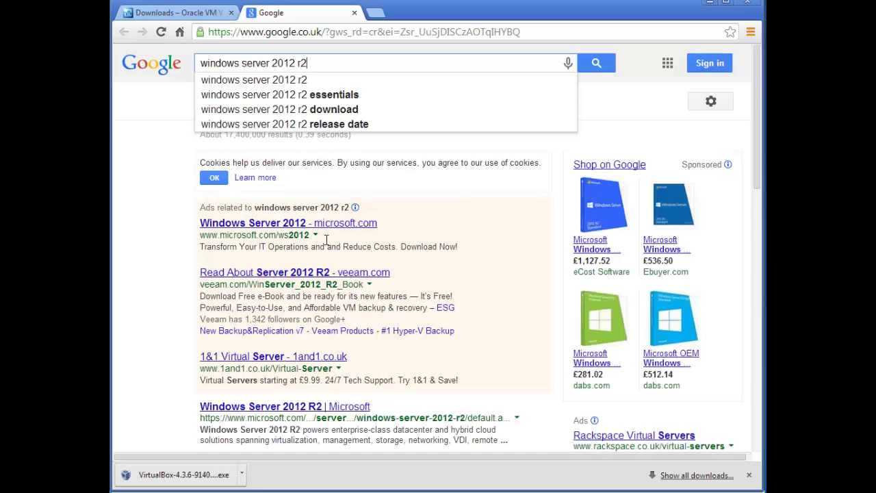
{"action": "type", "text": " do"}
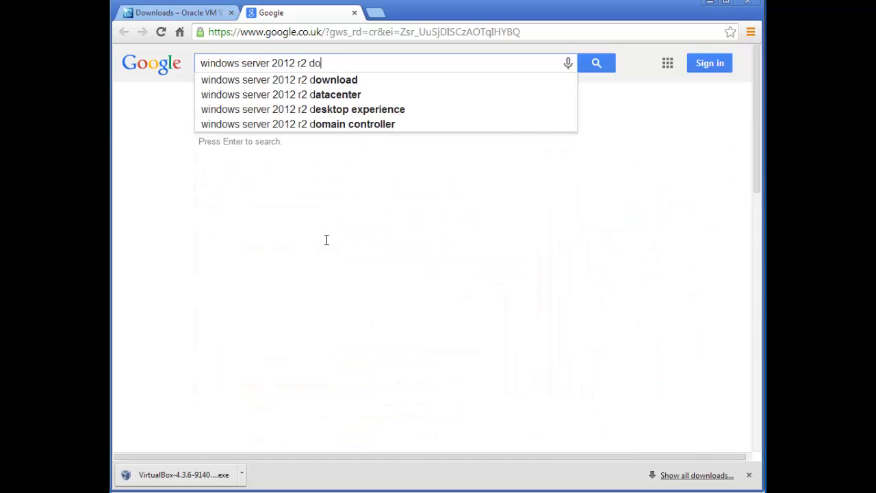
{"action": "type", "text": "wnload eva"}
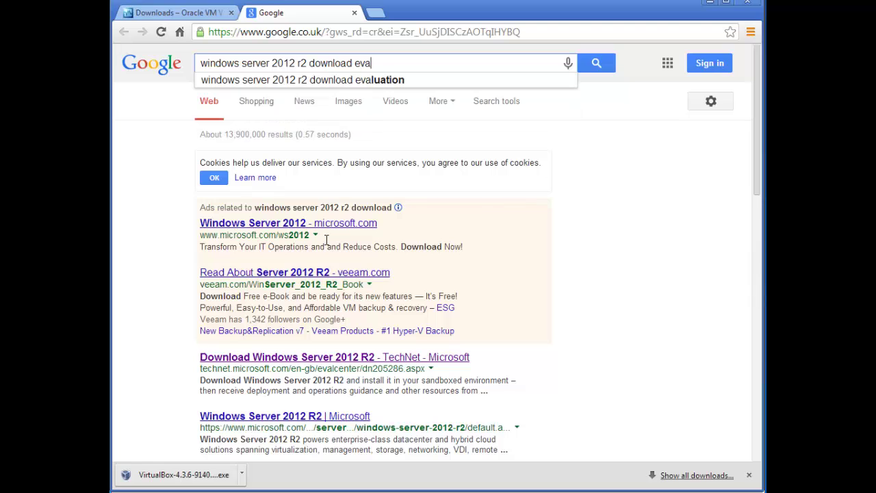
{"action": "type", "text": "luation"}
{"action": "key", "text": "Return"}
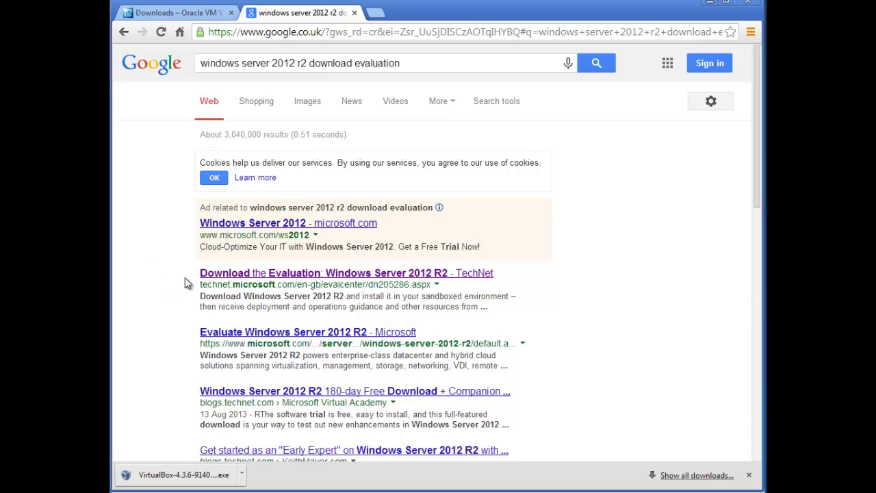
Open the TechNet 'Download the Evaluation' result and select the Windows Server 2012 R2 Datacenter ISO version.
{"action": "left_click", "coordinate": [231, 277]}
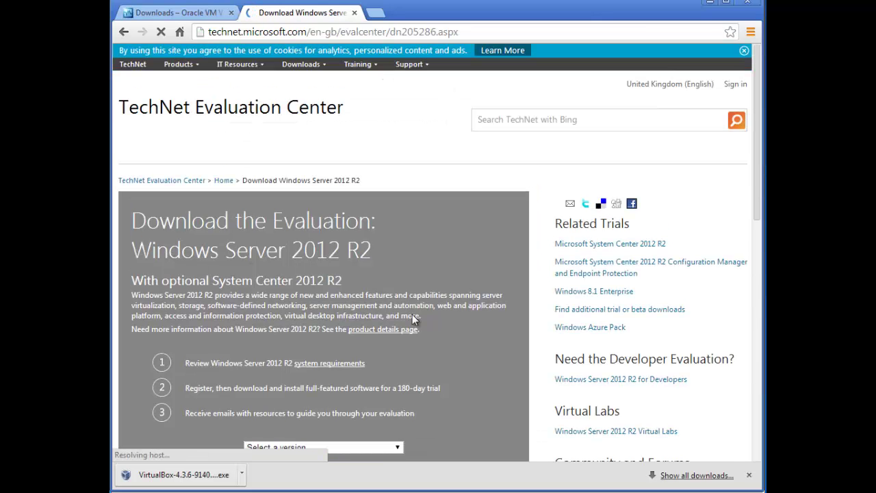
{"action": "scroll", "coordinate": [413, 314], "scroll_direction": "down", "scroll_amount": 3}
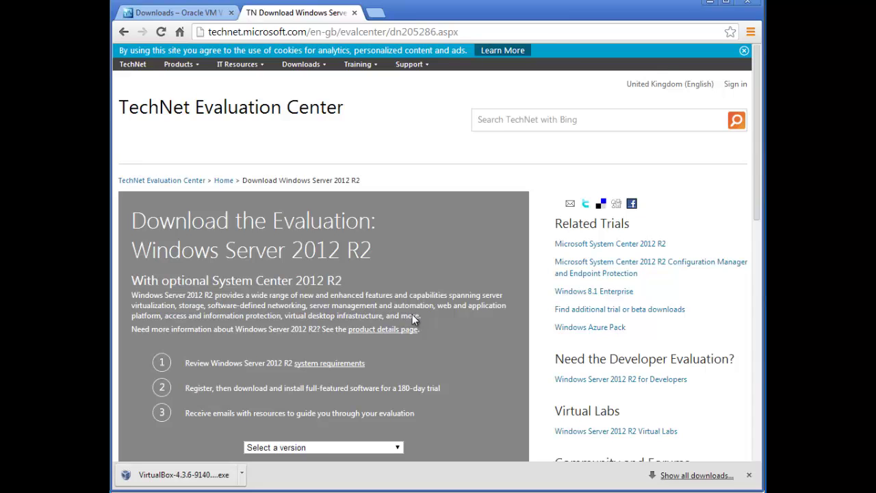
{"action": "scroll", "coordinate": [412, 314], "scroll_direction": "down", "scroll_amount": 4}
{"action": "scroll", "coordinate": [413, 314], "scroll_direction": "up", "scroll_amount": 3}
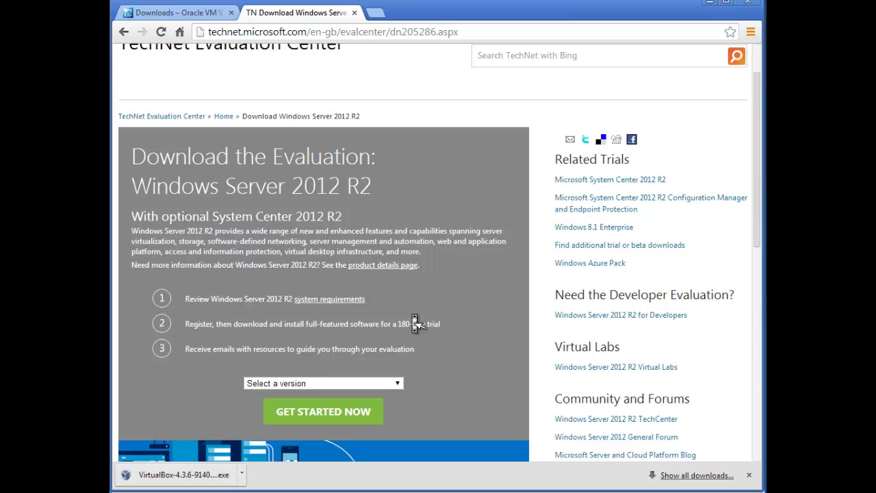
{"action": "left_click", "coordinate": [397, 384]}
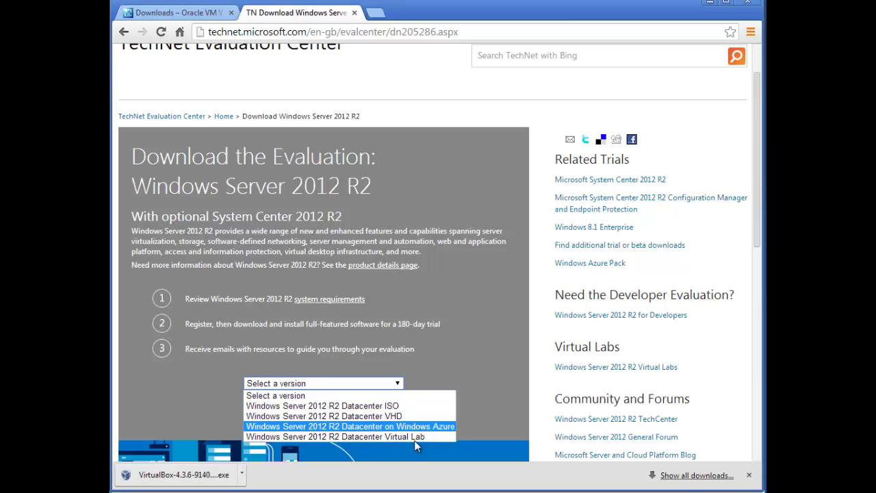
{"action": "left_click", "coordinate": [376, 407]}
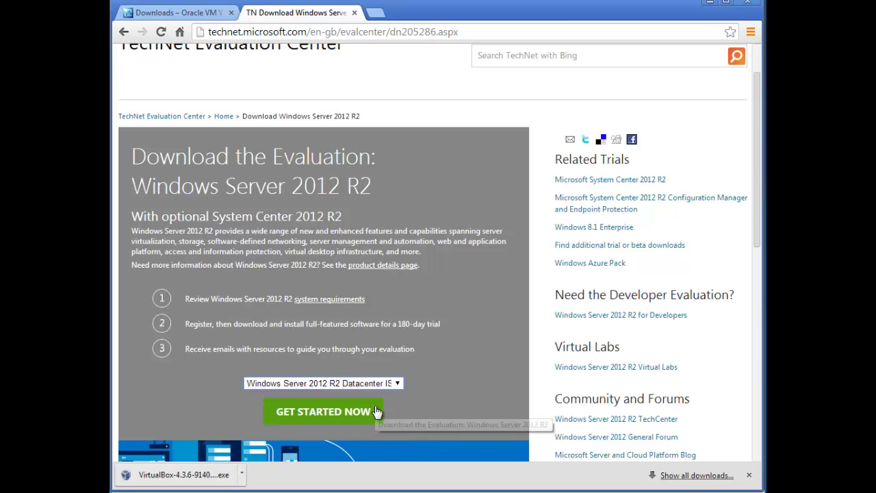
Begin the evaluation registration, sign in with the Microsoft account, and submit the subscription form.
{"action": "left_click", "coordinate": [279, 417]}
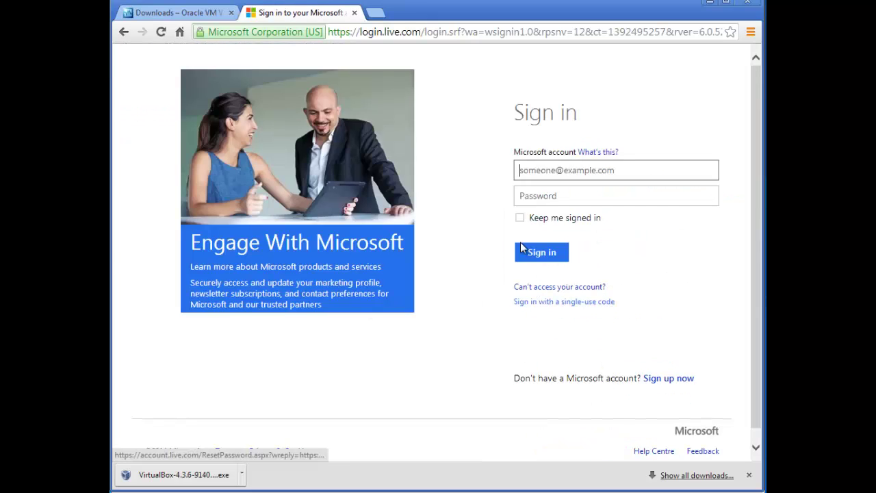
{"action": "left_click", "coordinate": [543, 169]}
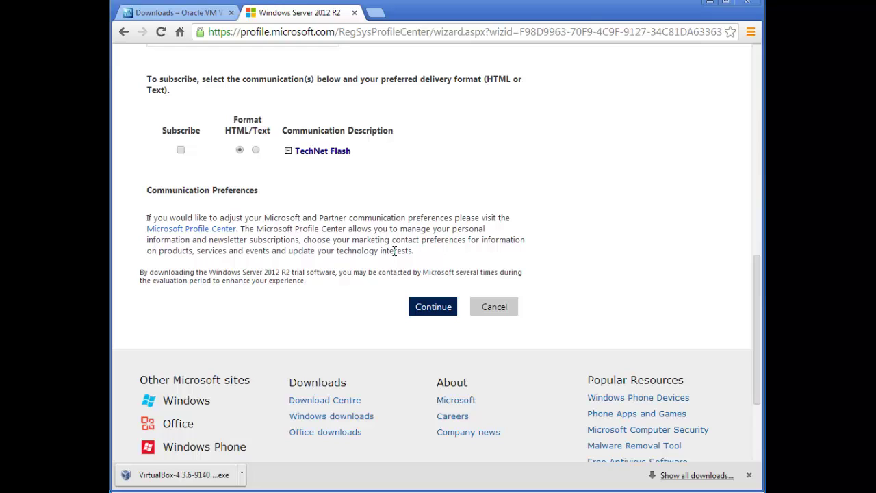
{"action": "left_click", "coordinate": [431, 311]}
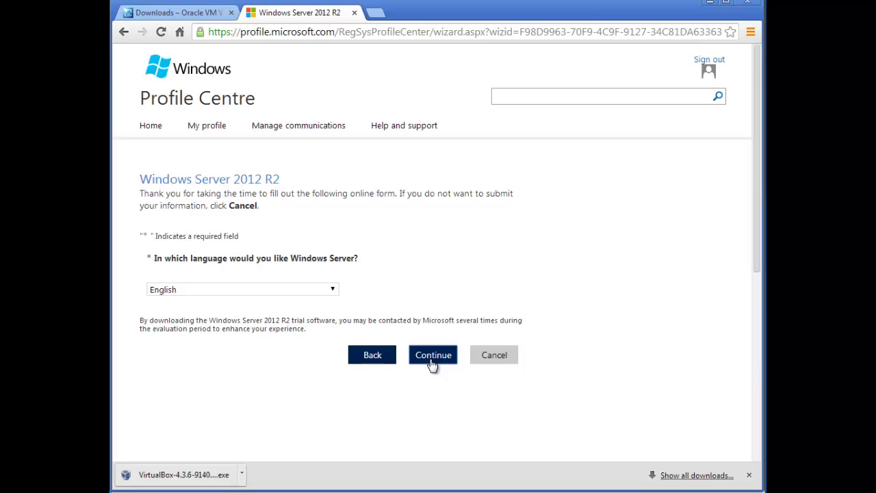
Keep English as the download language and continue to the download.
{"action": "left_click", "coordinate": [334, 289]}
{"action": "left_click", "coordinate": [335, 290]}
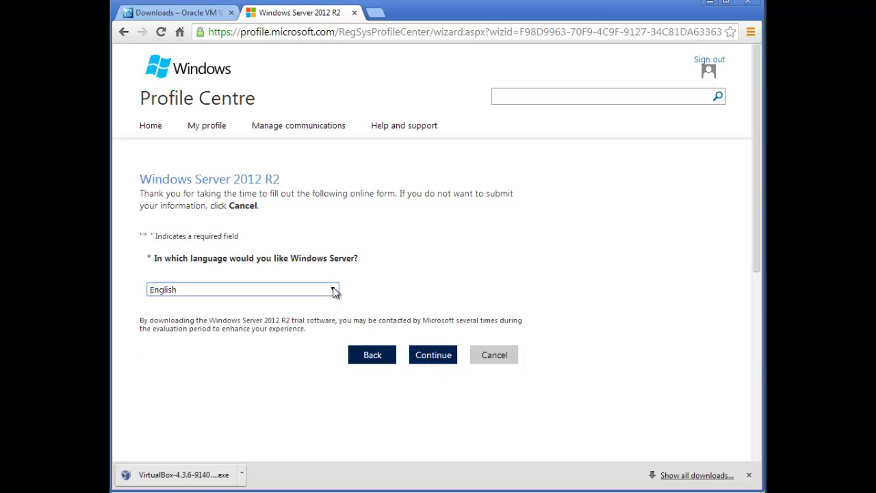
{"action": "left_click", "coordinate": [425, 359]}
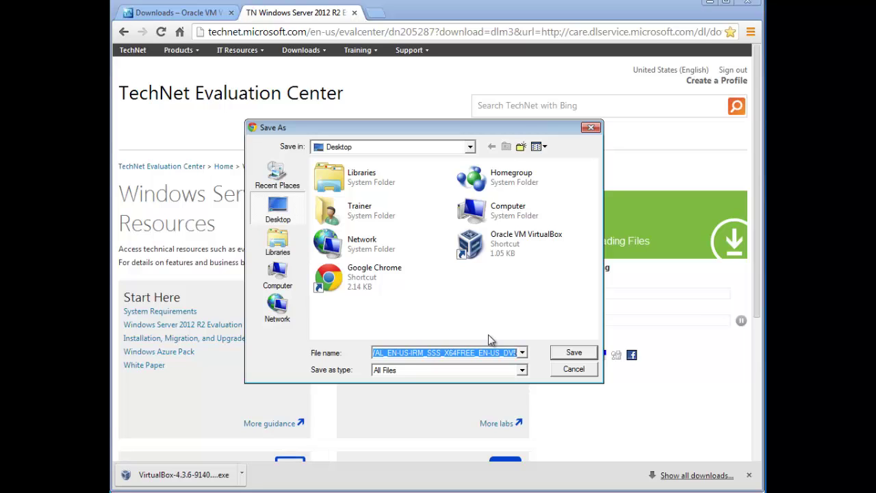
Save the ISO to the Desktop as 'windows server 2012 R2 - 180 days'.
{"action": "type", "text": "window"}
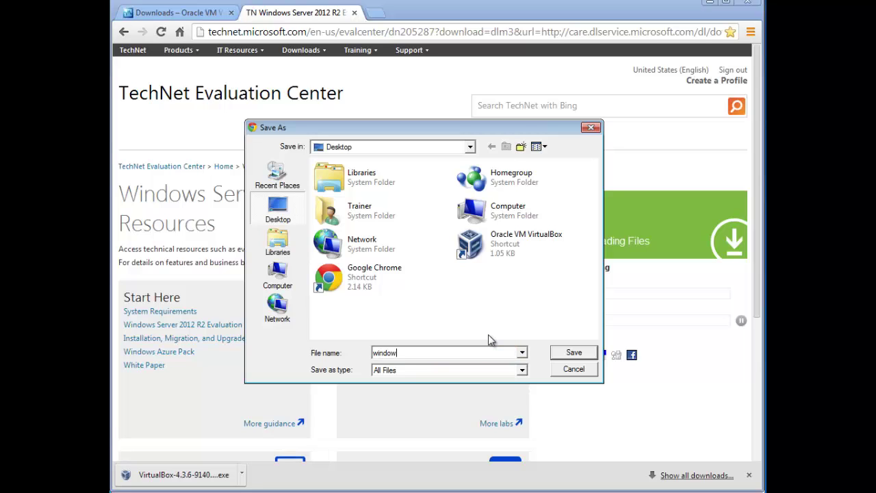
{"action": "type", "text": "s server 2012 R2 - 180 days"}
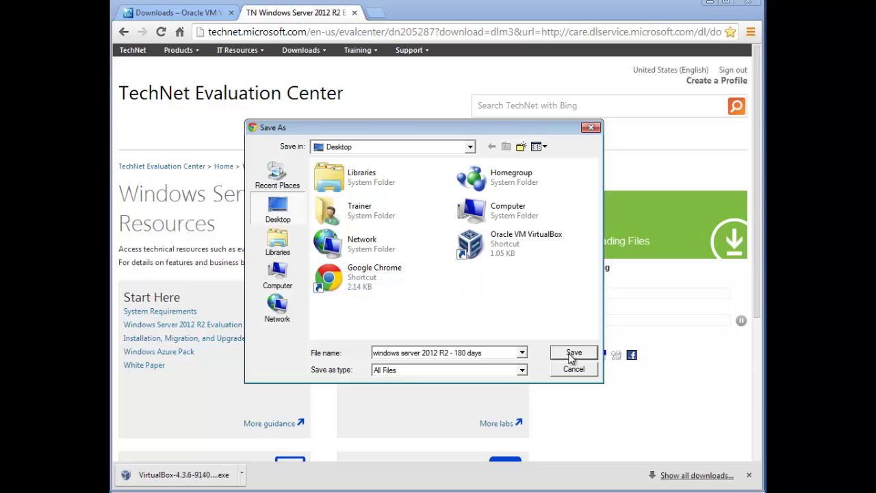
{"action": "left_click", "coordinate": [574, 353]}
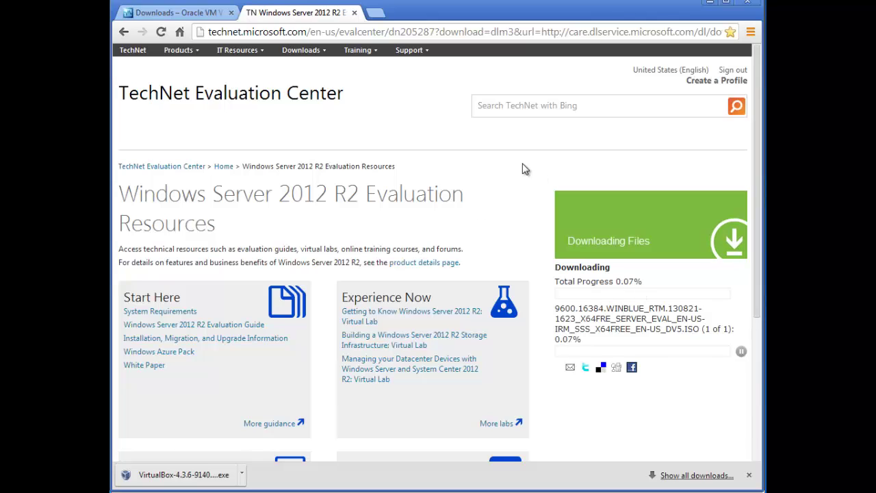
In a new tab, search Google for 'windows 8.1 download evaluation' and open the TechNet result in another tab.
{"action": "left_click", "coordinate": [376, 14]}
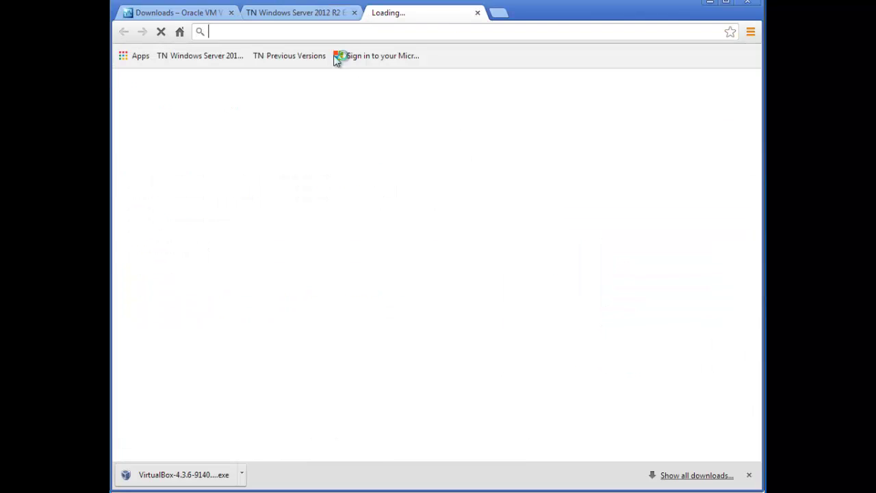
{"action": "left_click", "coordinate": [179, 31]}
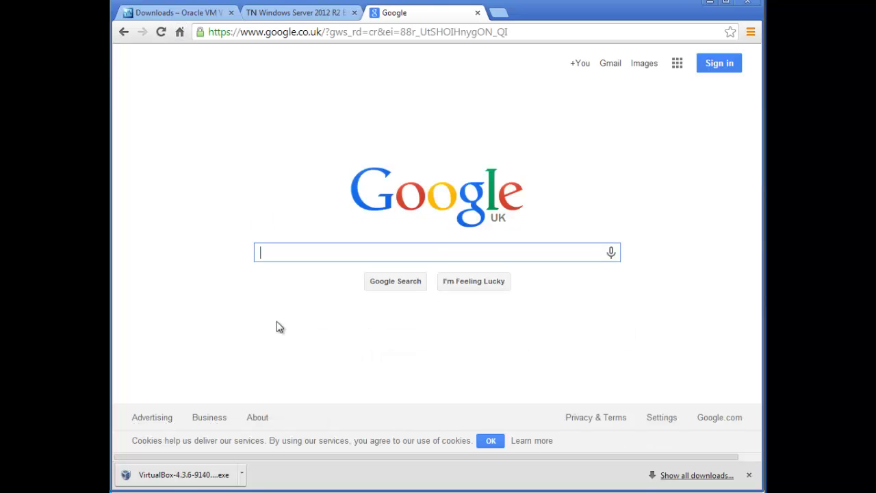
{"action": "type", "text": "windows "}
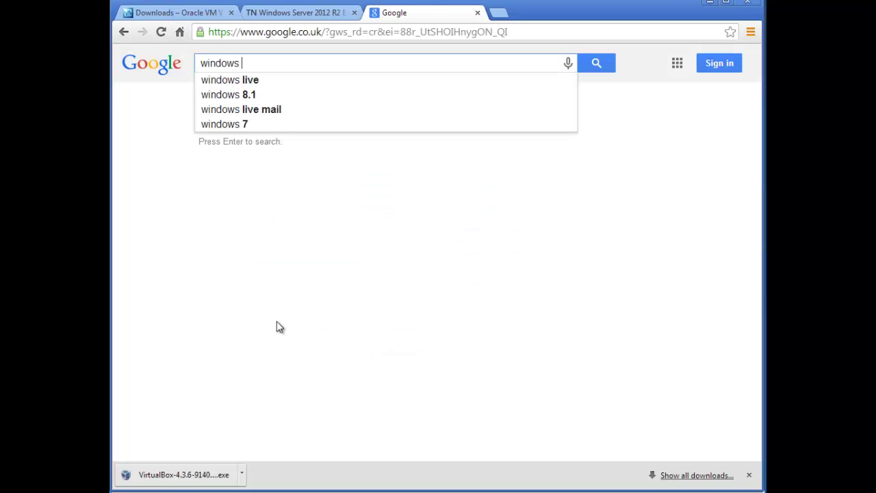
{"action": "type", "text": "801 d"}
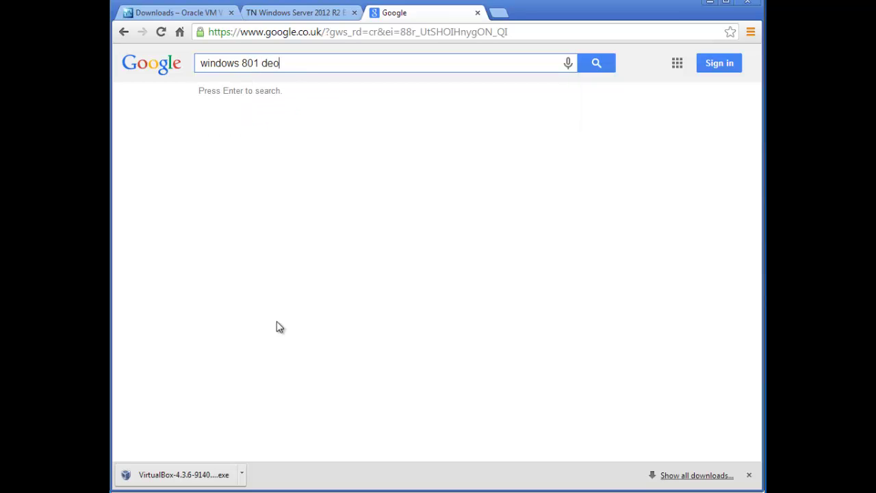
{"action": "type", "text": "ownload ev"}
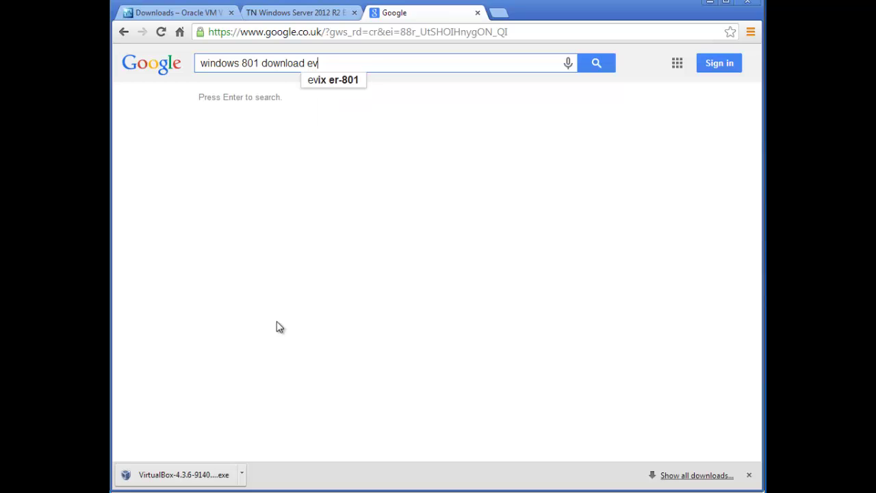
{"action": "type", "text": "aluation"}
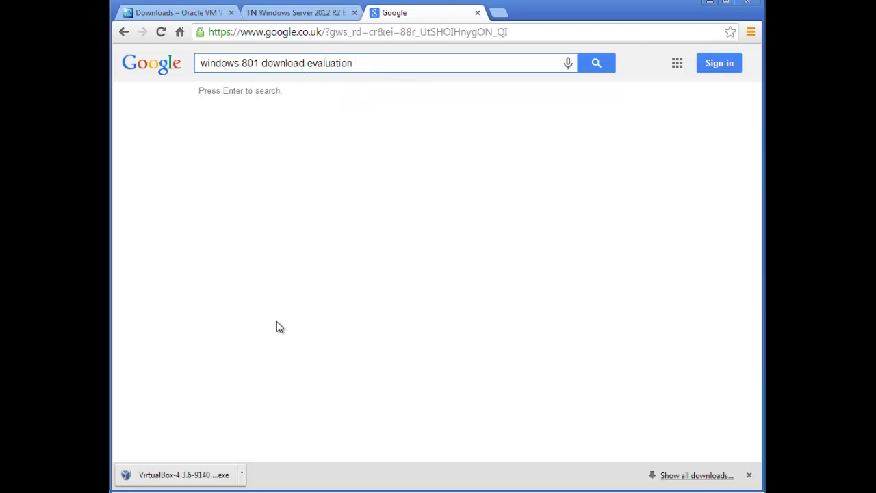
{"action": "key", "text": "Return"}
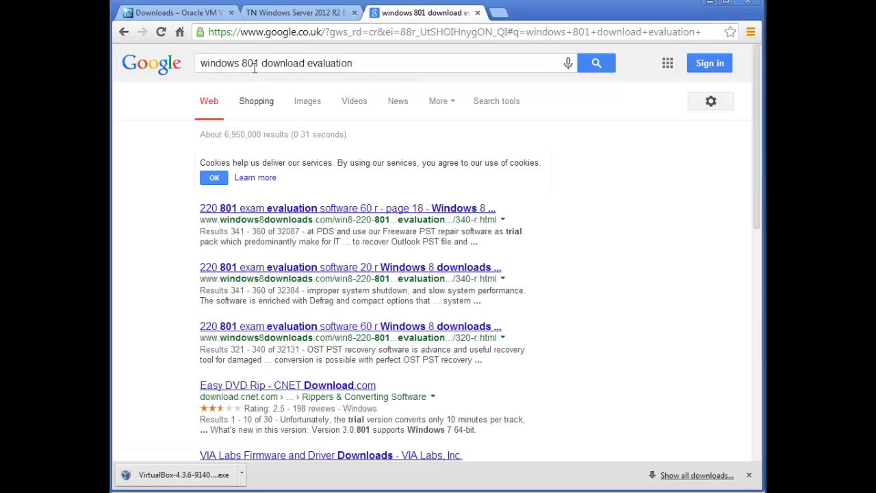
{"action": "key", "text": "BackSpace"}
{"action": "type", "text": "."}
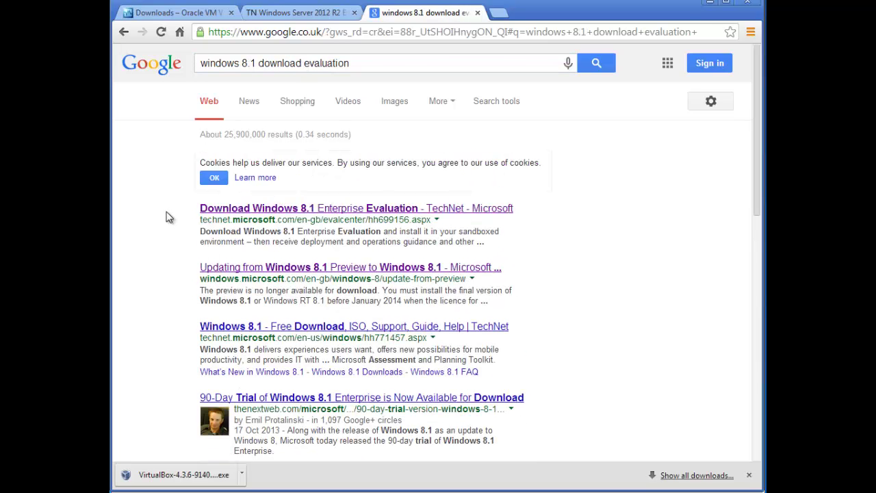
{"action": "right_click", "coordinate": [264, 209]}
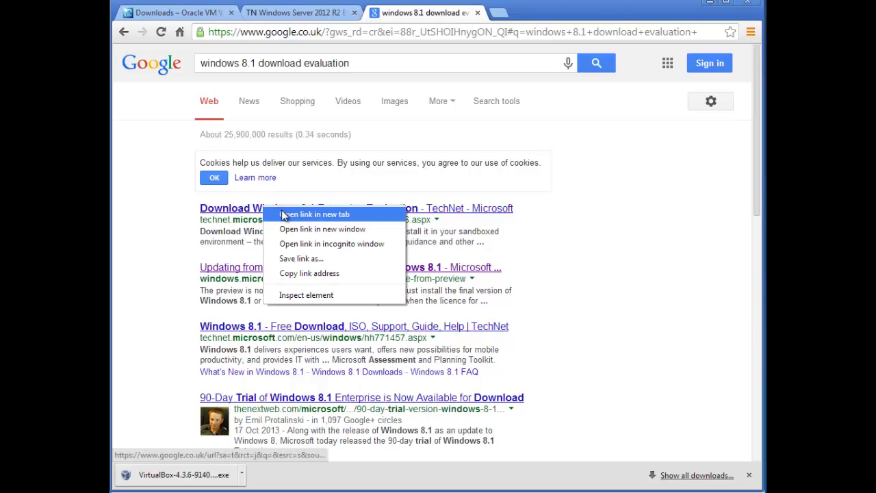
{"action": "left_click", "coordinate": [283, 215]}
On the TechNet tab, select Windows 8.1 Enterprise ISO 64-bit (x64) and begin registration.
{"action": "left_click", "coordinate": [555, 13]}
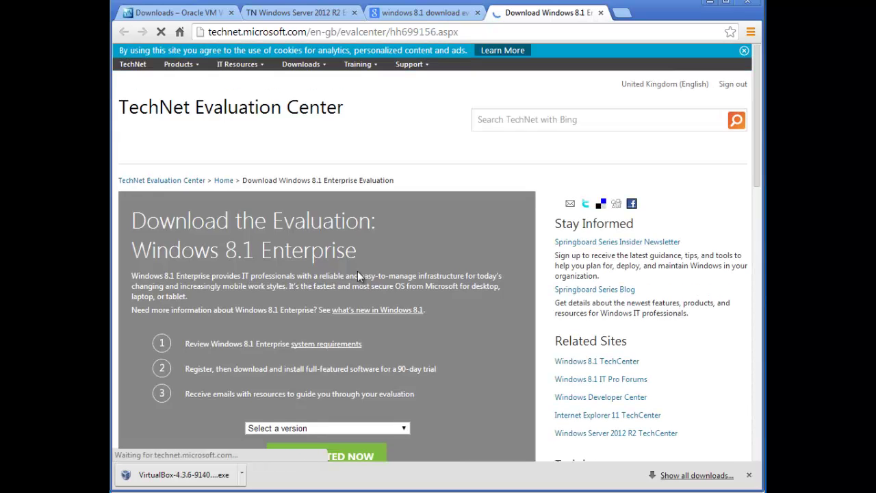
{"action": "scroll", "coordinate": [456, 278], "scroll_direction": "down", "scroll_amount": 5}
{"action": "scroll", "coordinate": [459, 284], "scroll_direction": "up", "scroll_amount": 4}
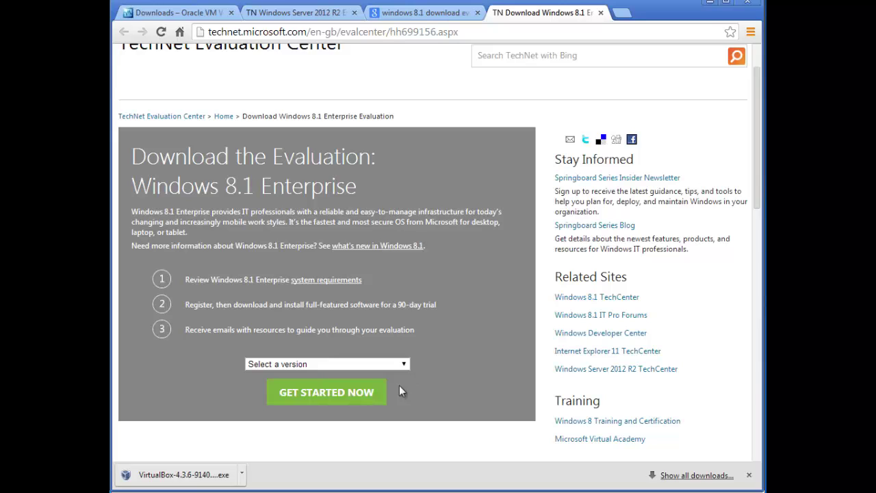
{"action": "left_click", "coordinate": [397, 363]}
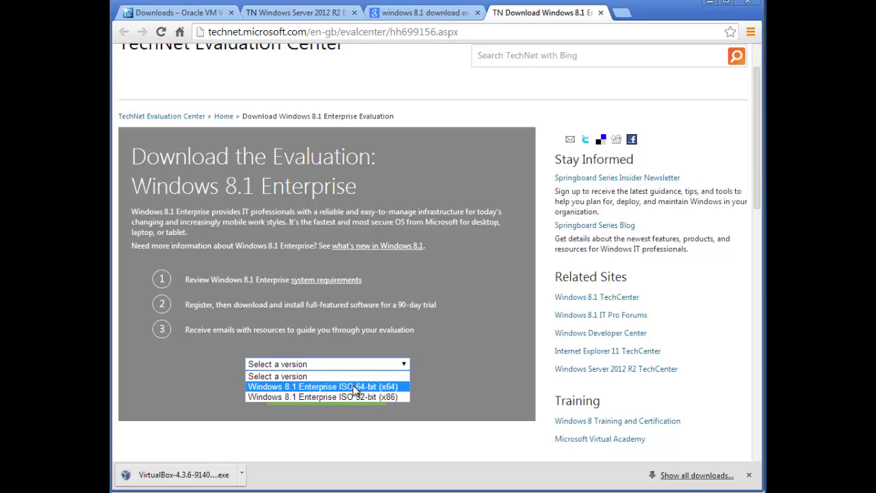
{"action": "left_click", "coordinate": [356, 387]}
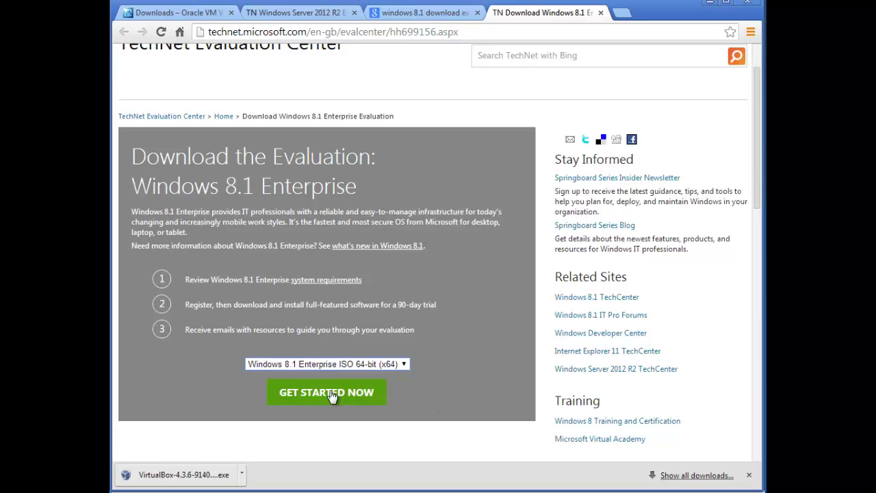
{"action": "left_click", "coordinate": [331, 395]}
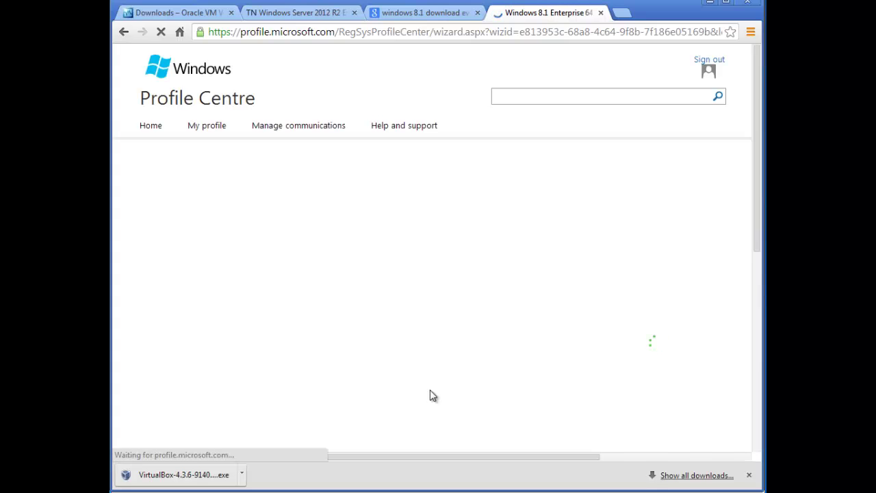
Scroll to the bottom of the Profile Centre form and confirm with Continue.
{"action": "scroll", "coordinate": [396, 246], "scroll_direction": "down", "scroll_amount": 10}
{"action": "left_click", "coordinate": [432, 154]}
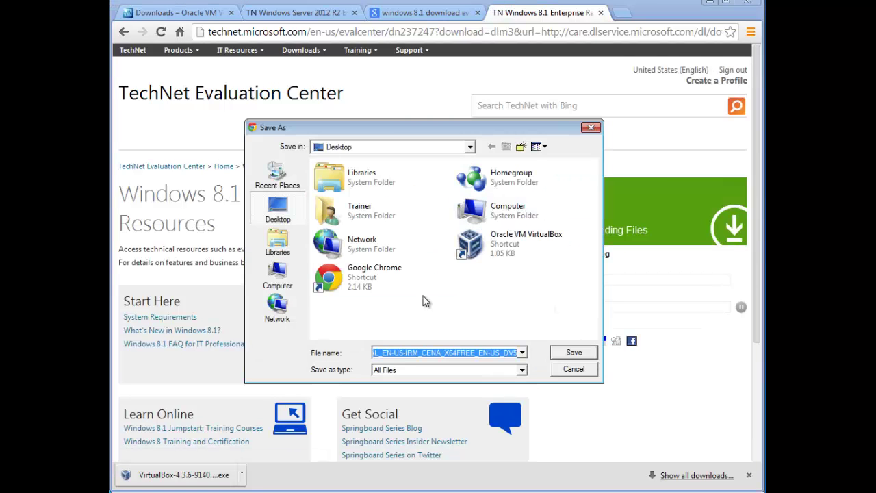
Save the Windows 8.1 ISO to the Desktop as 'windows 8.1 180 days evaluation'.
{"action": "type", "text": "wind"}
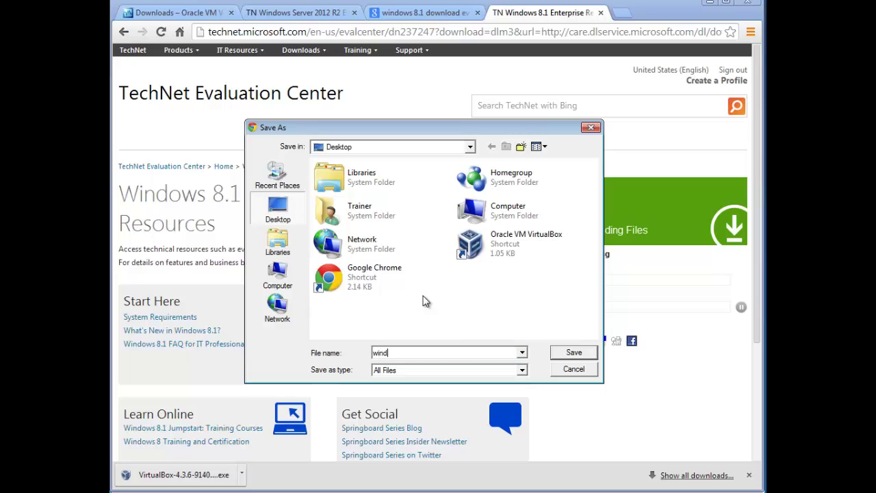
{"action": "type", "text": "ows 8.1 180 days evaluation"}
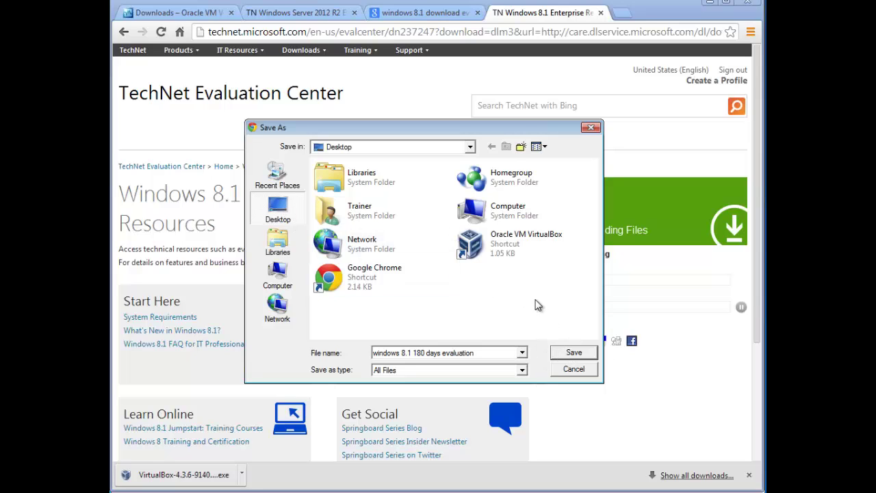
{"action": "left_click", "coordinate": [592, 355]}
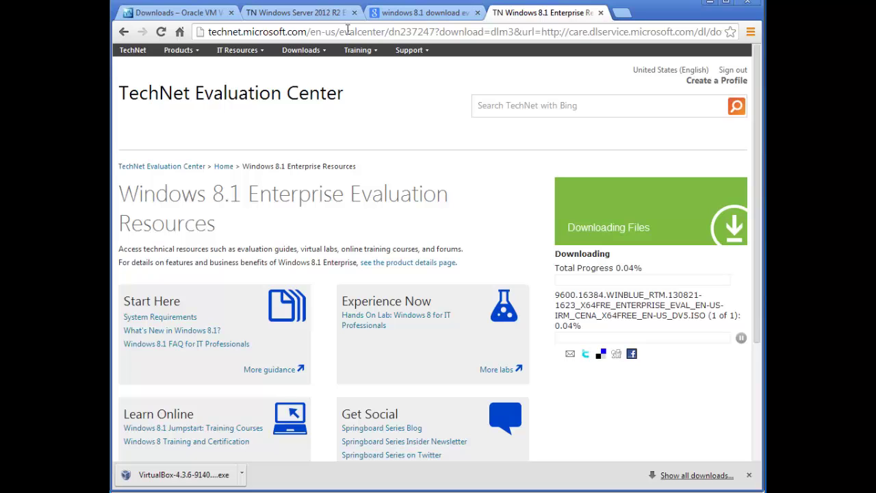
Check the Windows Server 2012 R2 download progress, then return to the Windows 8.1 page.
{"action": "left_click", "coordinate": [299, 14]}
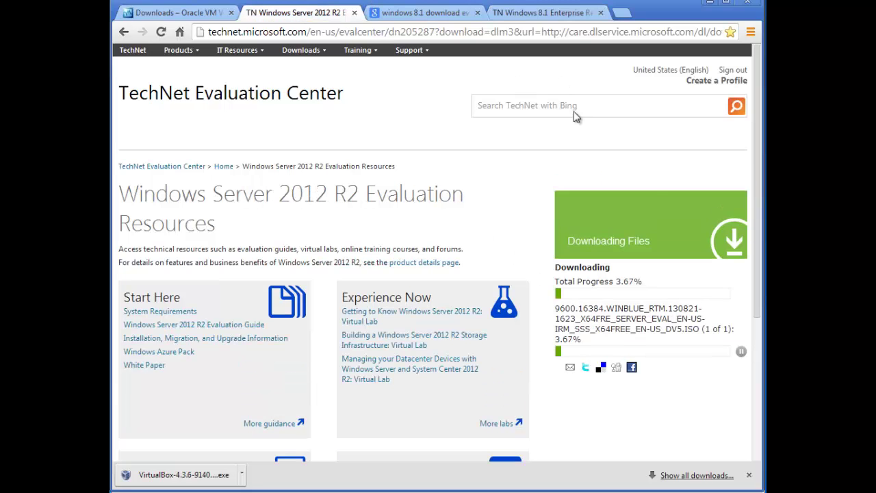
{"action": "left_click", "coordinate": [535, 14]}
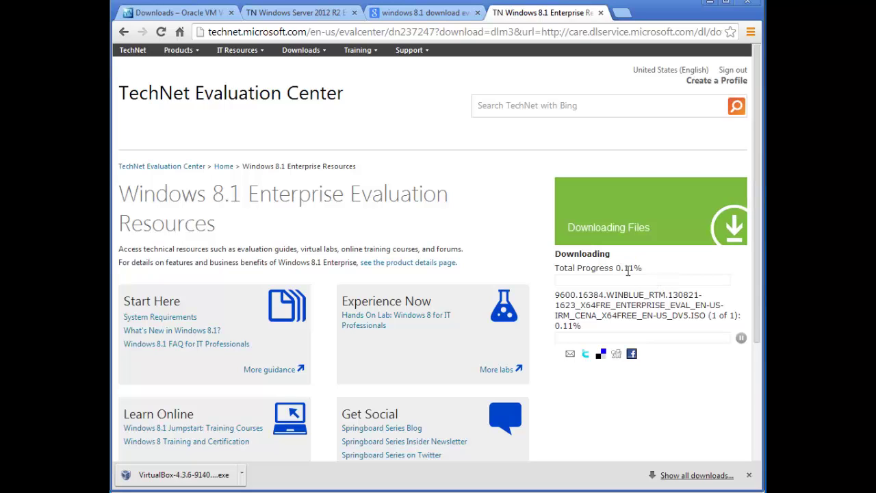